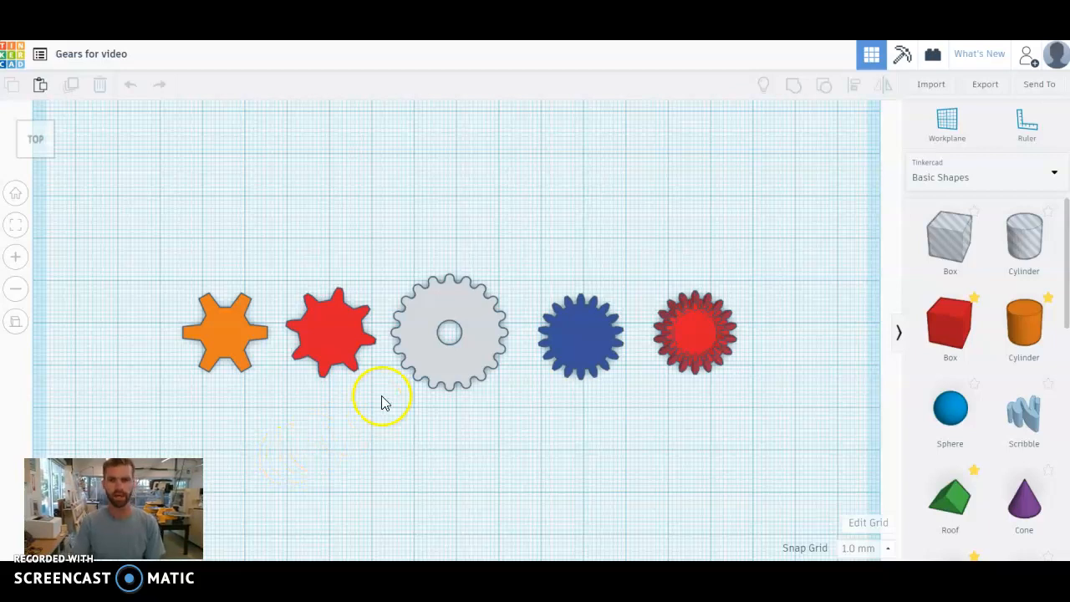
Show page 3 of the collection of all shape generators, which holds the gear shapes.
{"action": "left_click", "coordinate": [954, 177]}
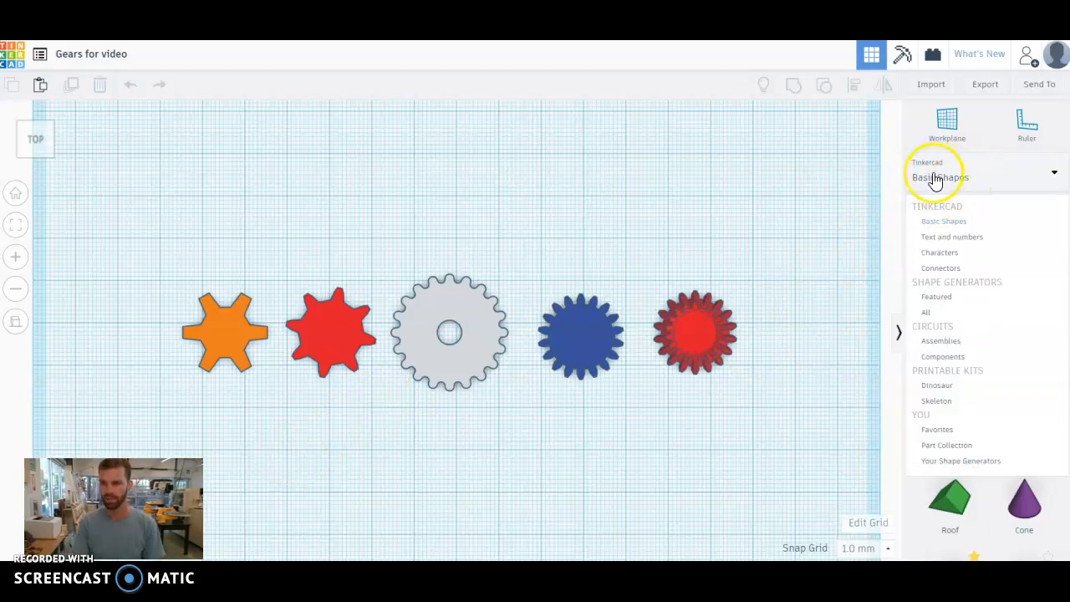
{"action": "left_click", "coordinate": [927, 312]}
{"action": "scroll", "coordinate": [932, 351], "scroll_direction": "down", "scroll_amount": 2}
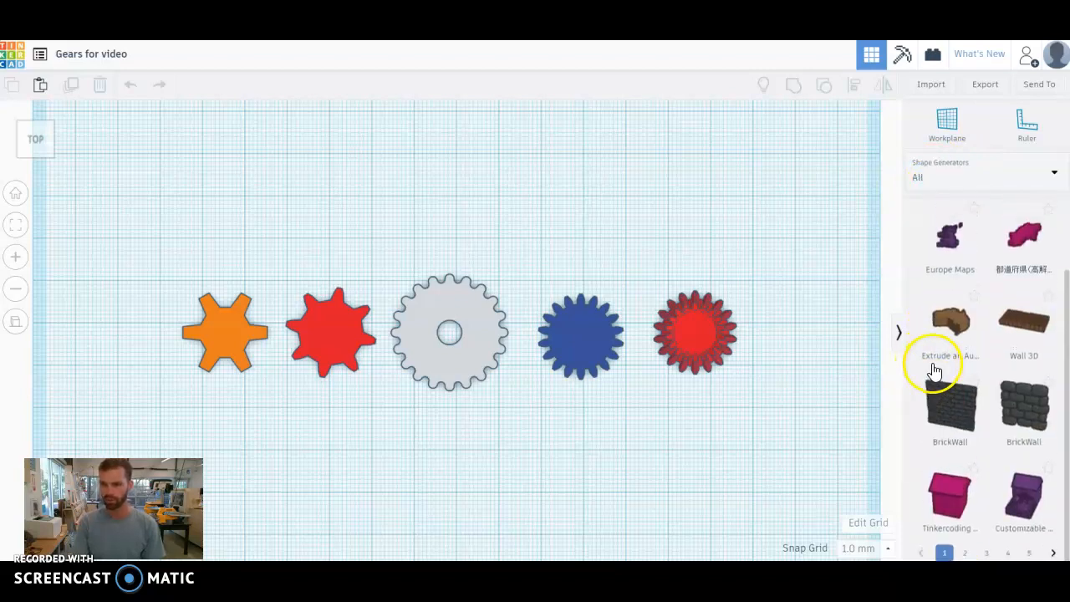
{"action": "left_click", "coordinate": [986, 552]}
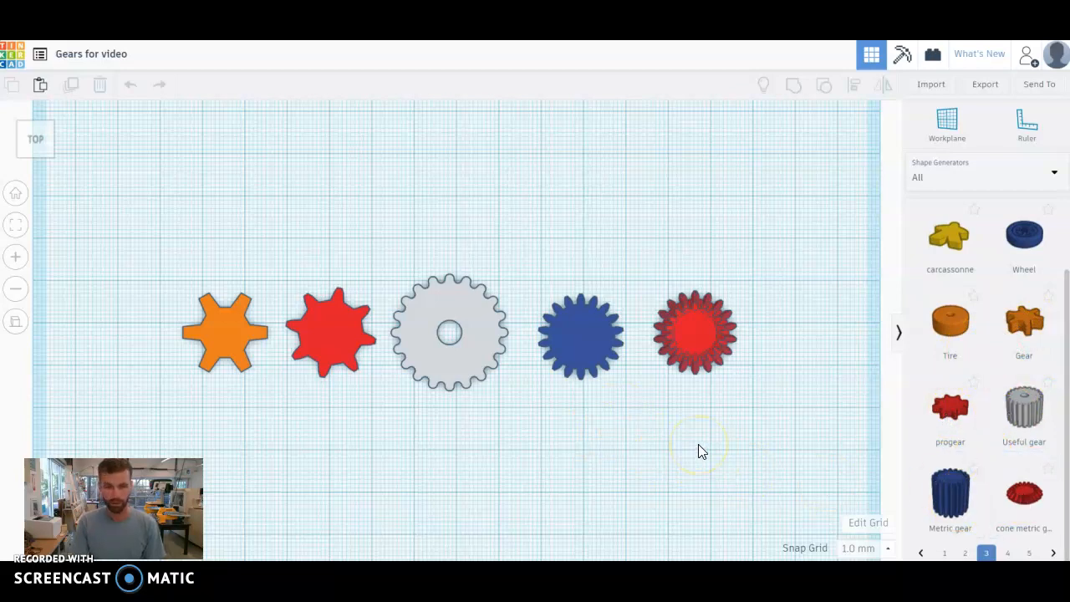
View the gears obliquely from the front and delete the cone metric gear at the end of the row.
{"action": "left_click", "coordinate": [39, 147]}
{"action": "left_click", "coordinate": [45, 141]}
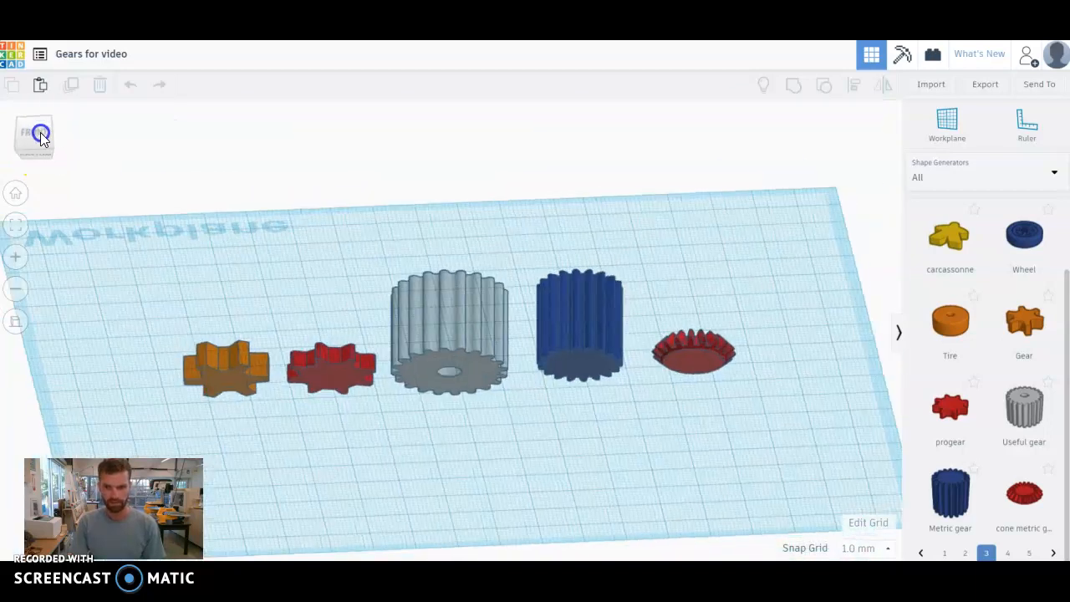
{"action": "left_click", "coordinate": [42, 138]}
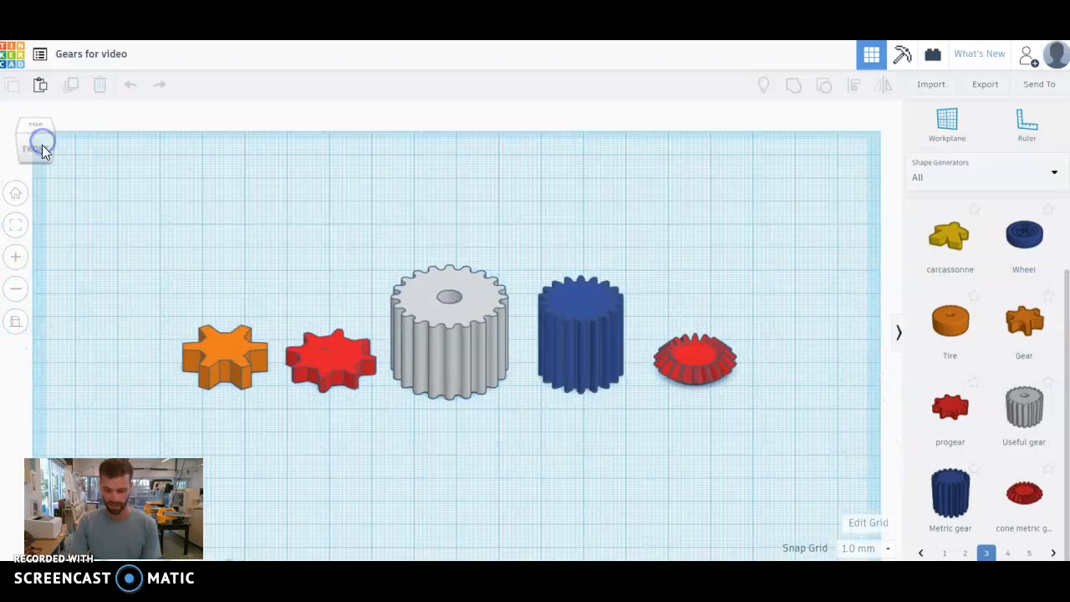
{"action": "left_click", "coordinate": [724, 373]}
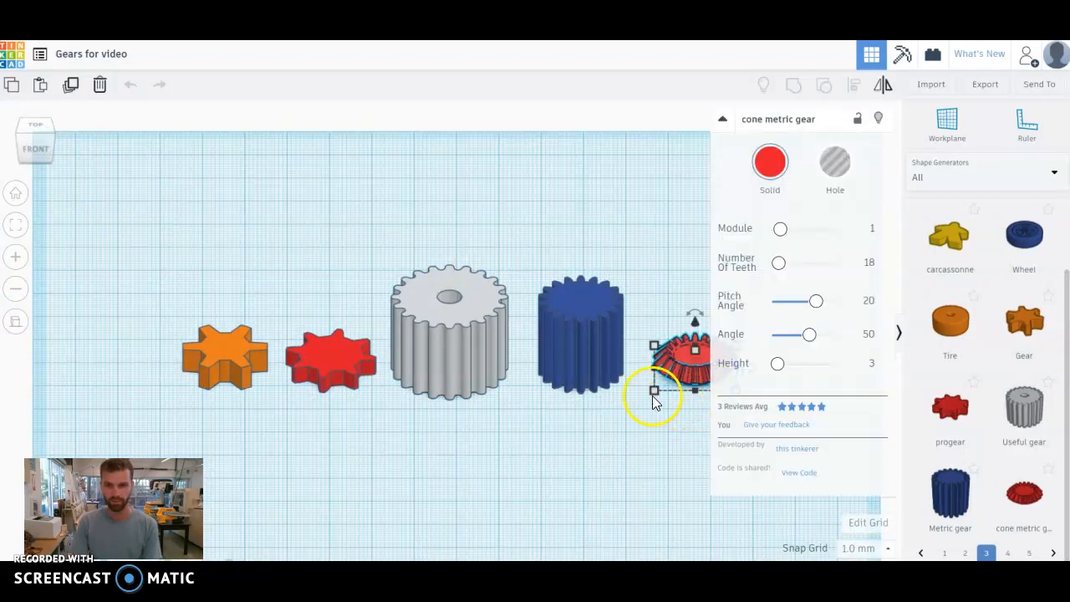
{"action": "key", "text": "Delete"}
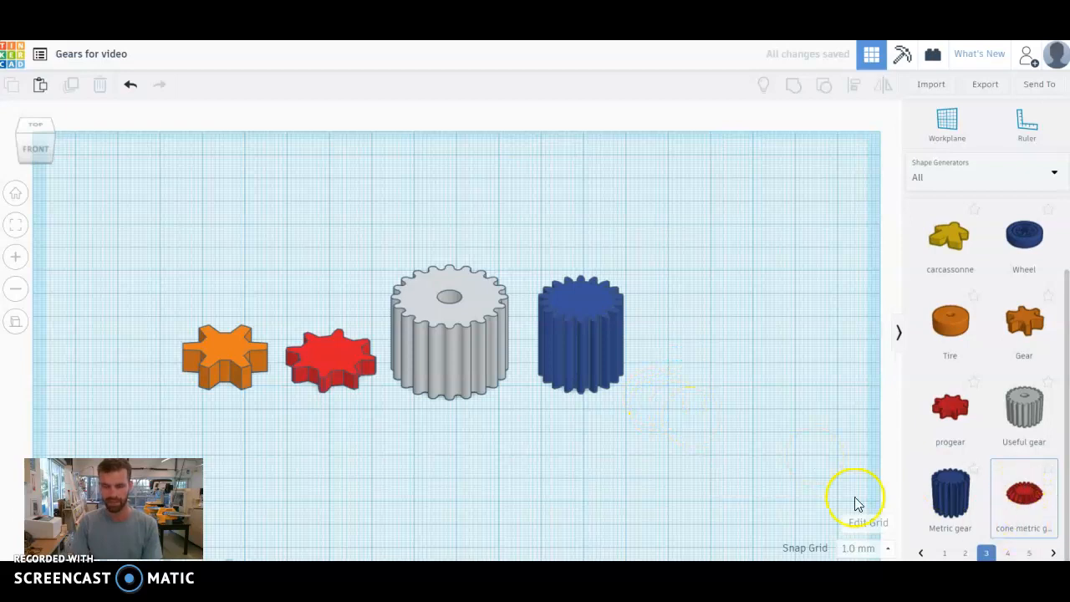
From the top view, delete the blue, red and orange gears, keeping only the grey useful gear.
{"action": "left_click", "coordinate": [33, 127]}
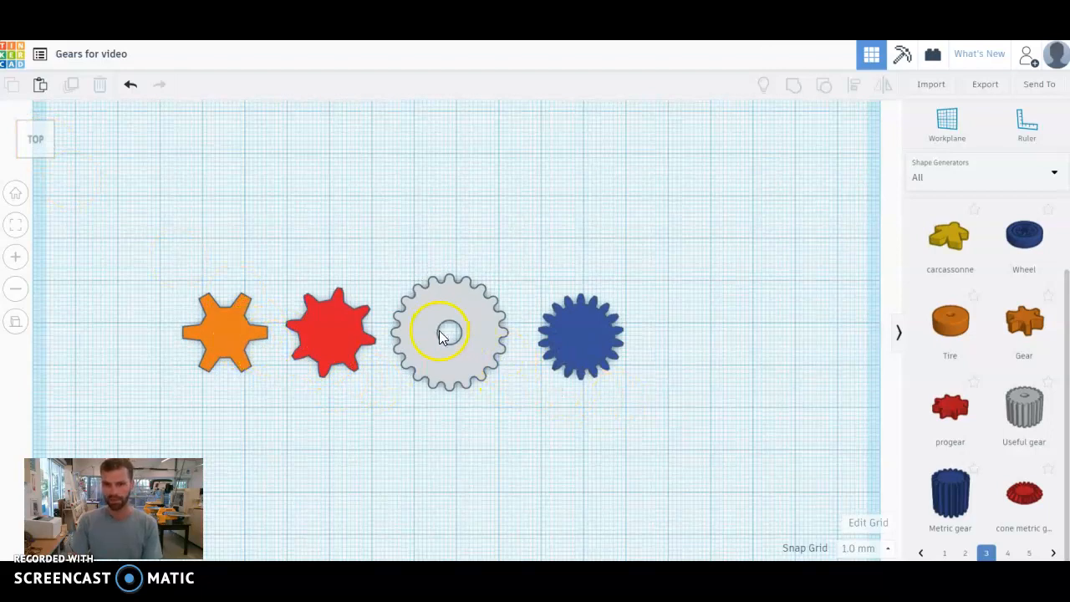
{"action": "left_click", "coordinate": [576, 339]}
{"action": "key", "text": "Delete"}
{"action": "left_click", "coordinate": [332, 345]}
{"action": "key", "text": "Delete"}
{"action": "left_click", "coordinate": [228, 339]}
{"action": "key", "text": "Delete"}
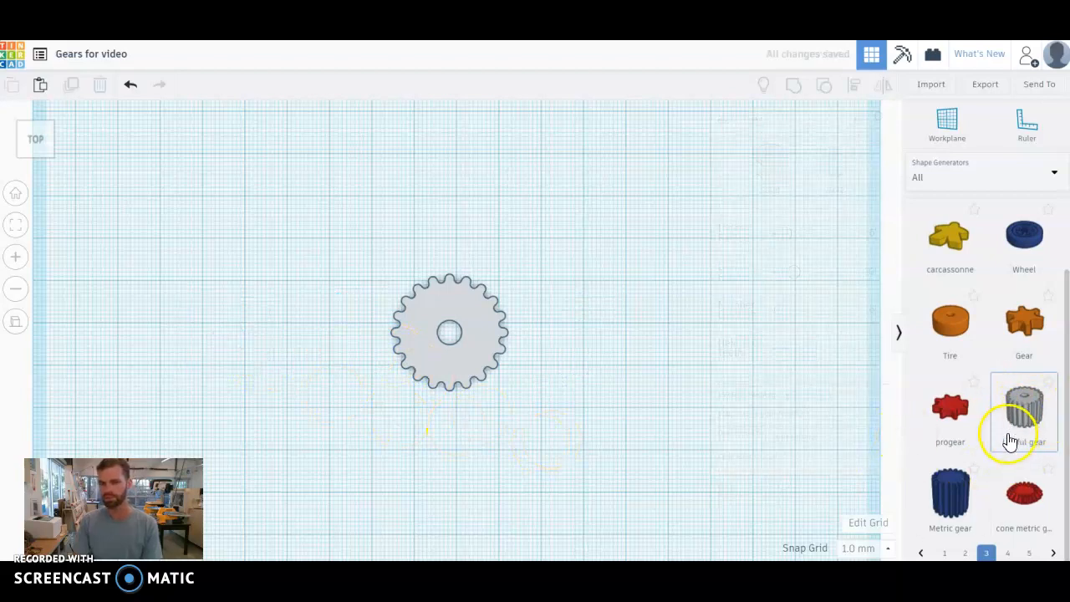
Increase the useful gear's pitch to 10 and fit the whole gear in the view.
{"action": "left_click", "coordinate": [472, 320]}
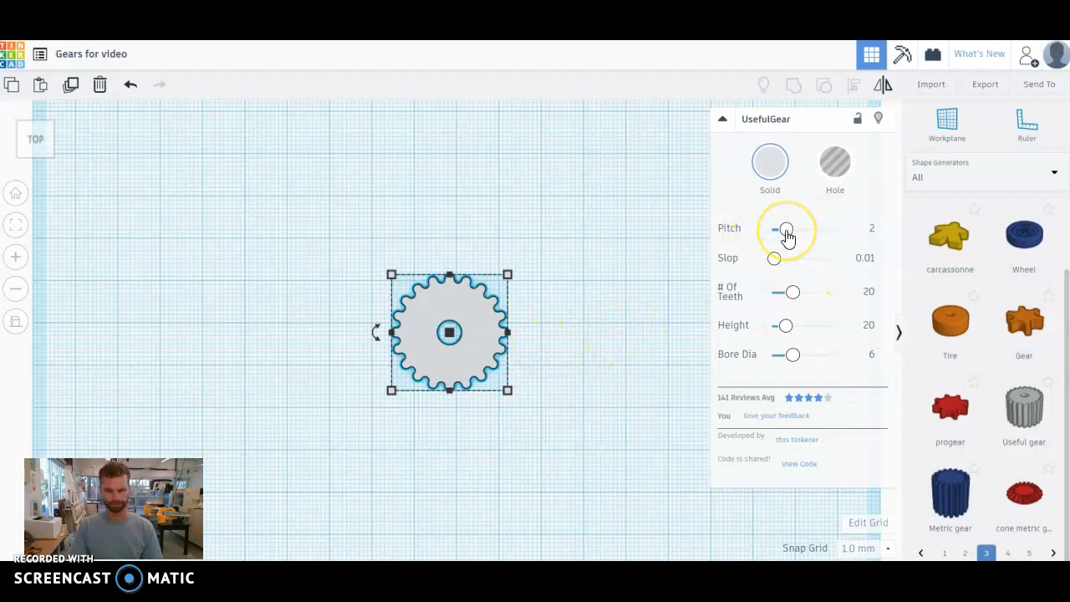
{"action": "left_click", "coordinate": [776, 257]}
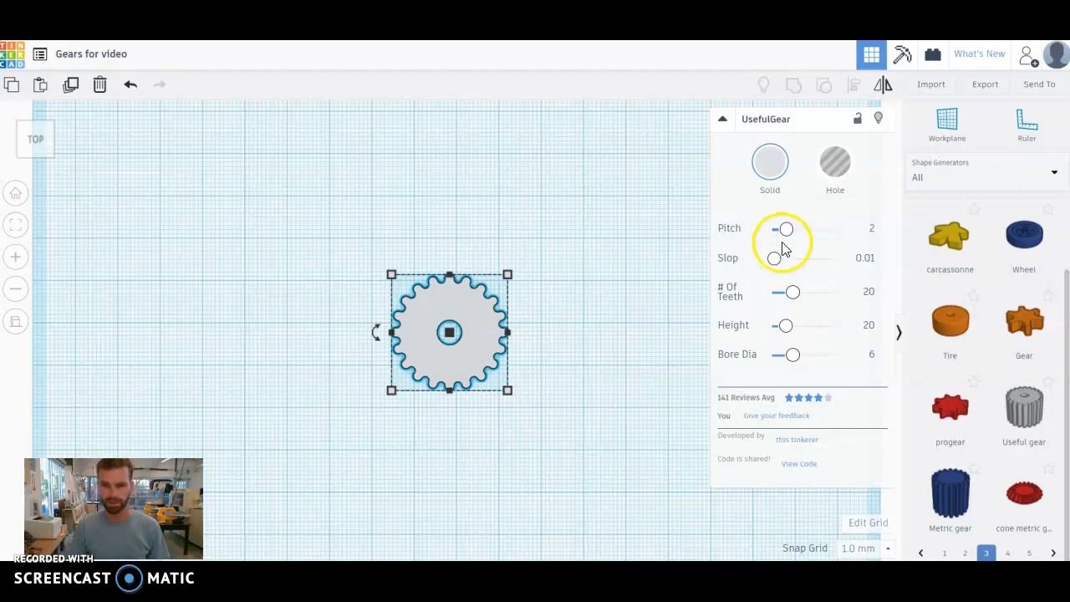
{"action": "left_click_drag", "start_coordinate": [788, 229], "coordinate": [861, 227]}
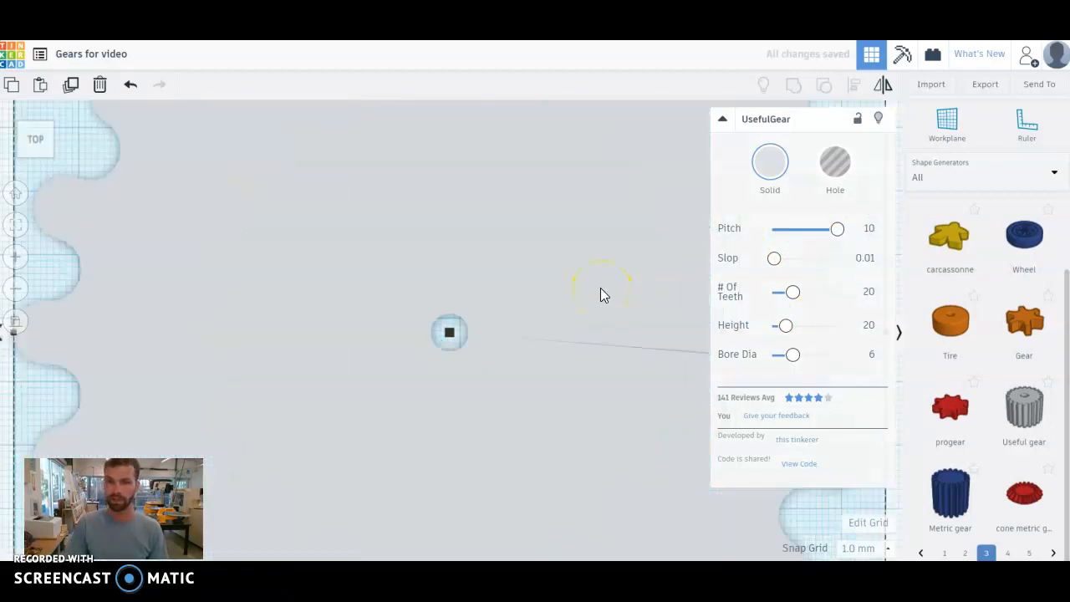
{"action": "key", "text": "f"}
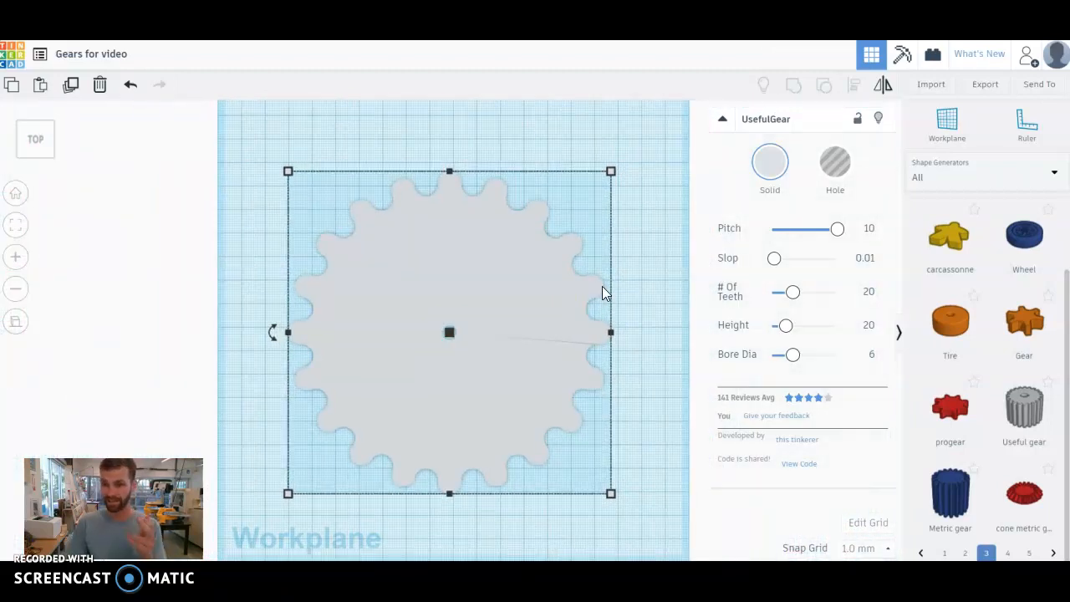
{"action": "left_click", "coordinate": [608, 288]}
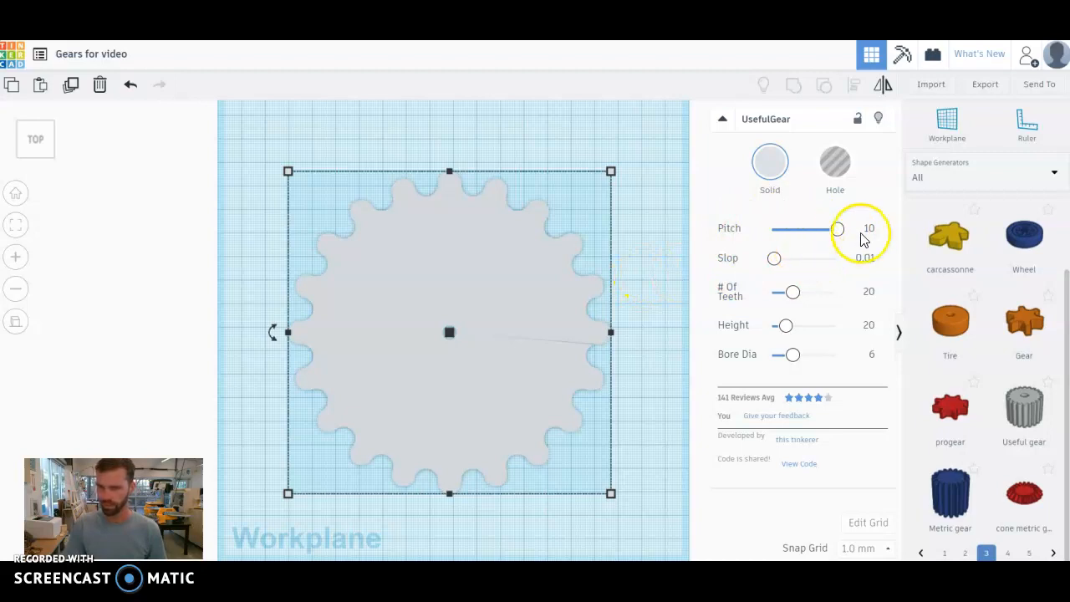
Set the useful gear's pitch to 4.
{"action": "left_click_drag", "start_coordinate": [838, 229], "coordinate": [799, 232]}
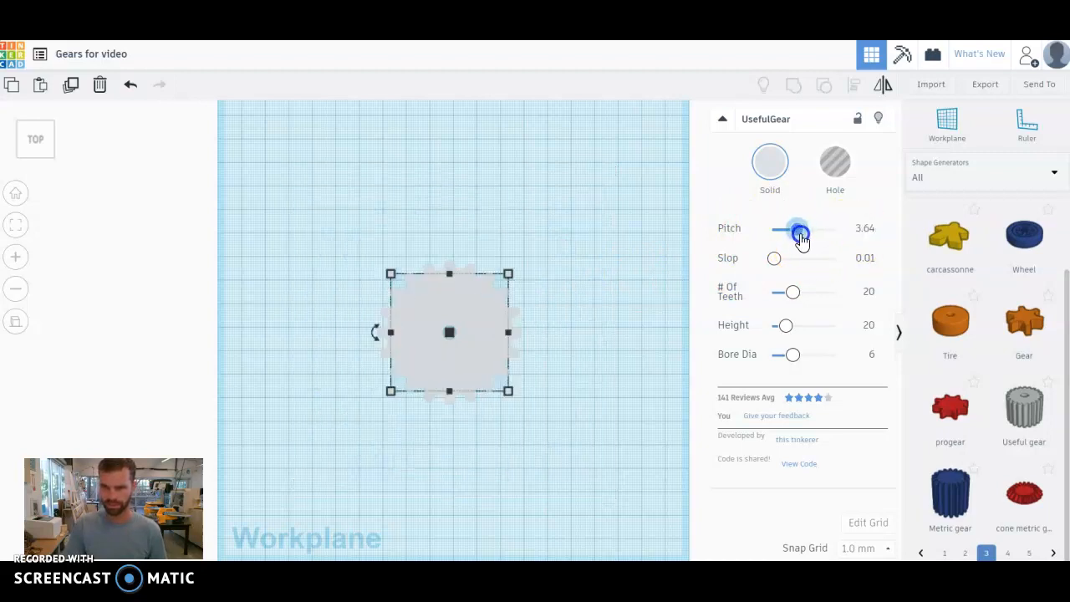
{"action": "left_click", "coordinate": [865, 229]}
{"action": "double_click", "coordinate": [866, 229]}
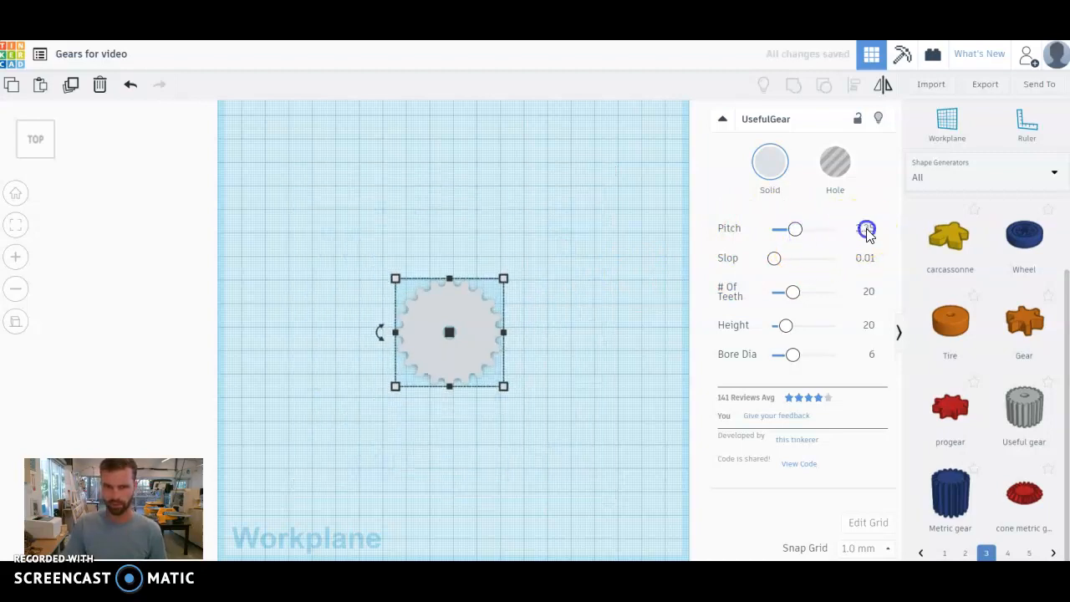
{"action": "type", "text": "4"}
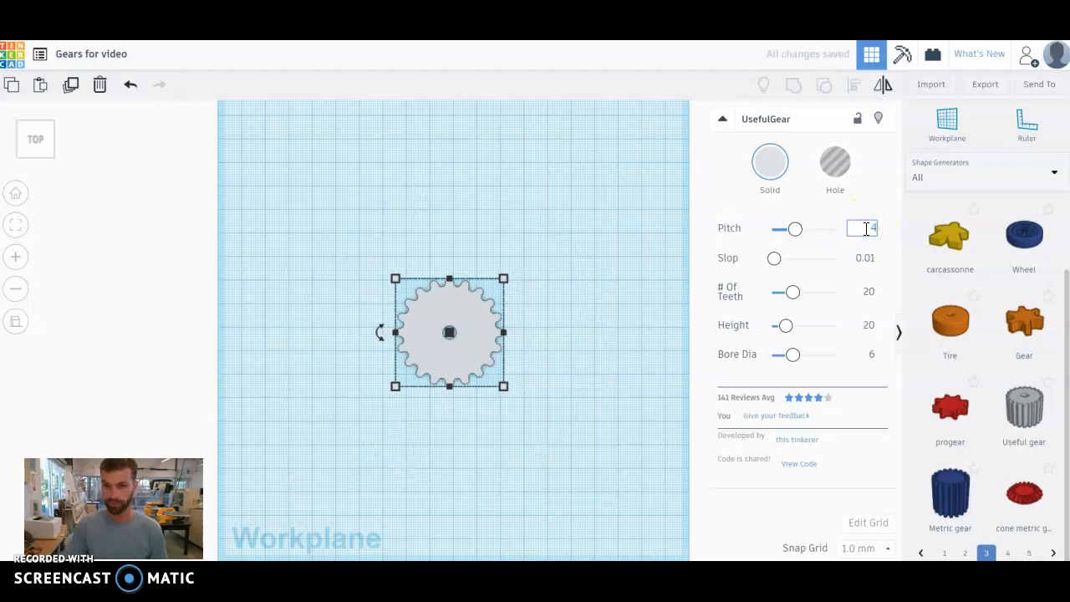
{"action": "left_click", "coordinate": [706, 291]}
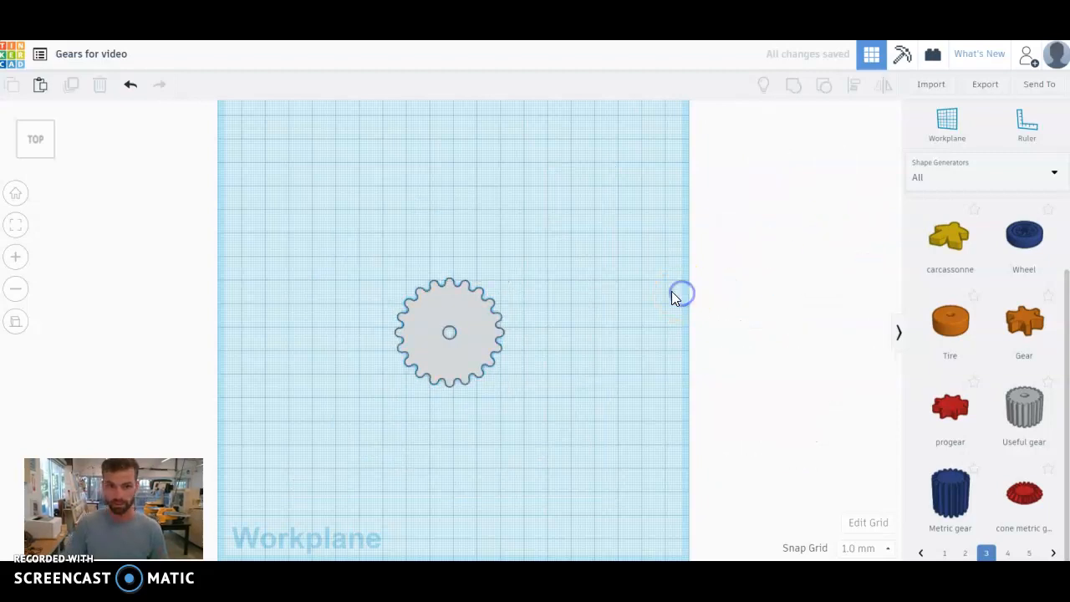
Set the gear's bore diameter to about 6.12 and its height to about 63.96, checking the height from the front.
{"action": "left_click", "coordinate": [472, 341]}
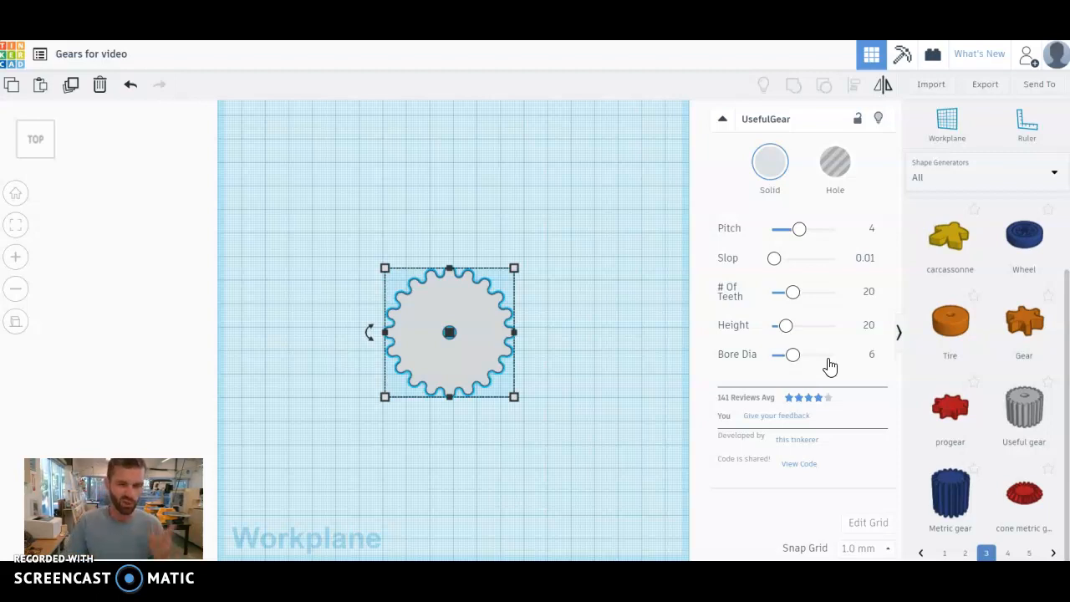
{"action": "left_click_drag", "start_coordinate": [794, 354], "coordinate": [813, 333]}
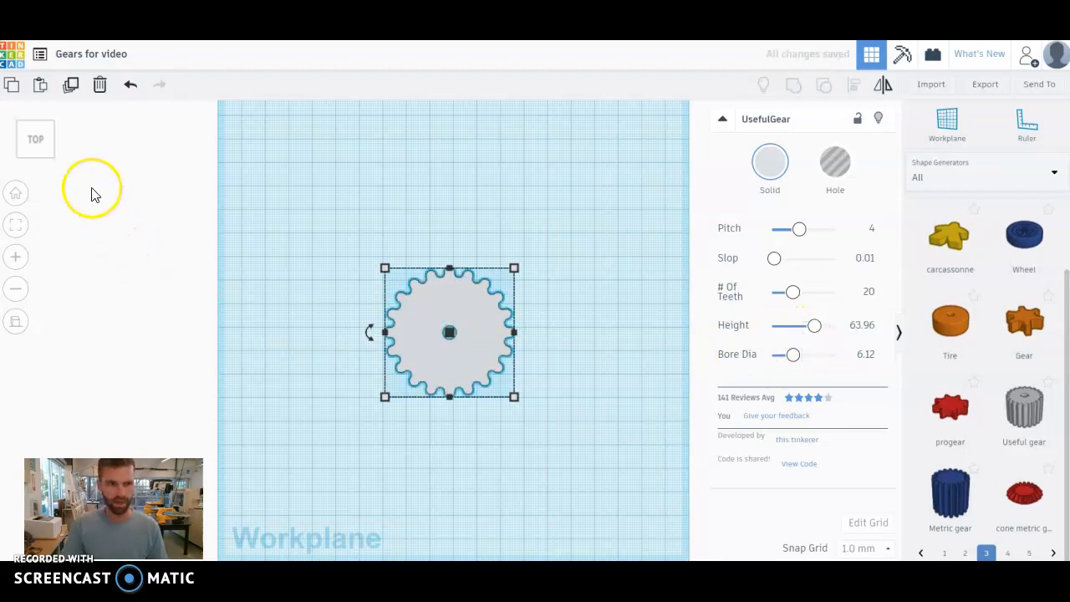
{"action": "left_click", "coordinate": [37, 159]}
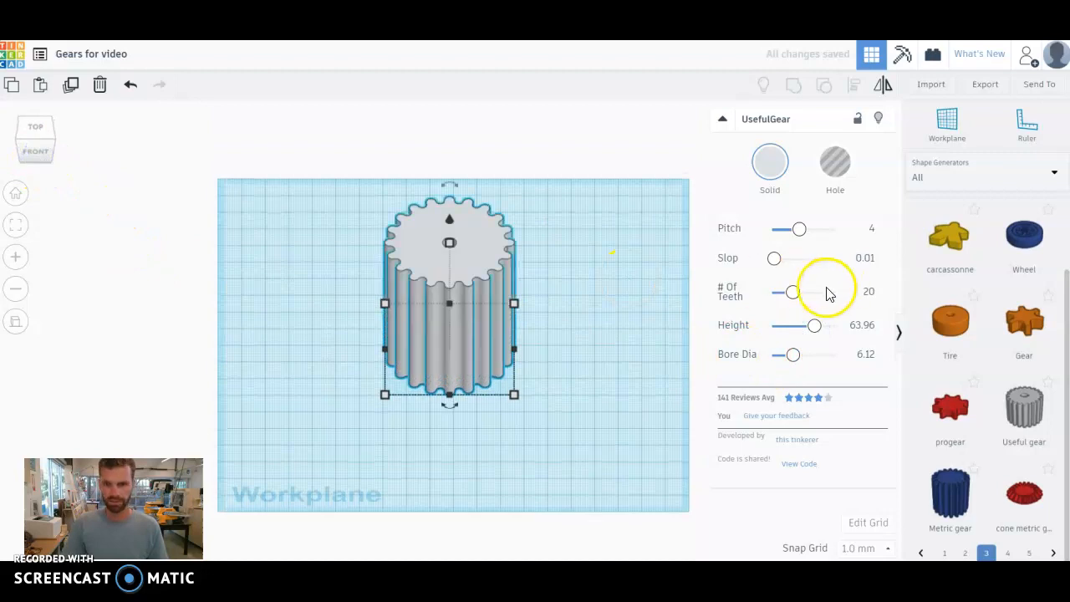
{"action": "left_click", "coordinate": [43, 129]}
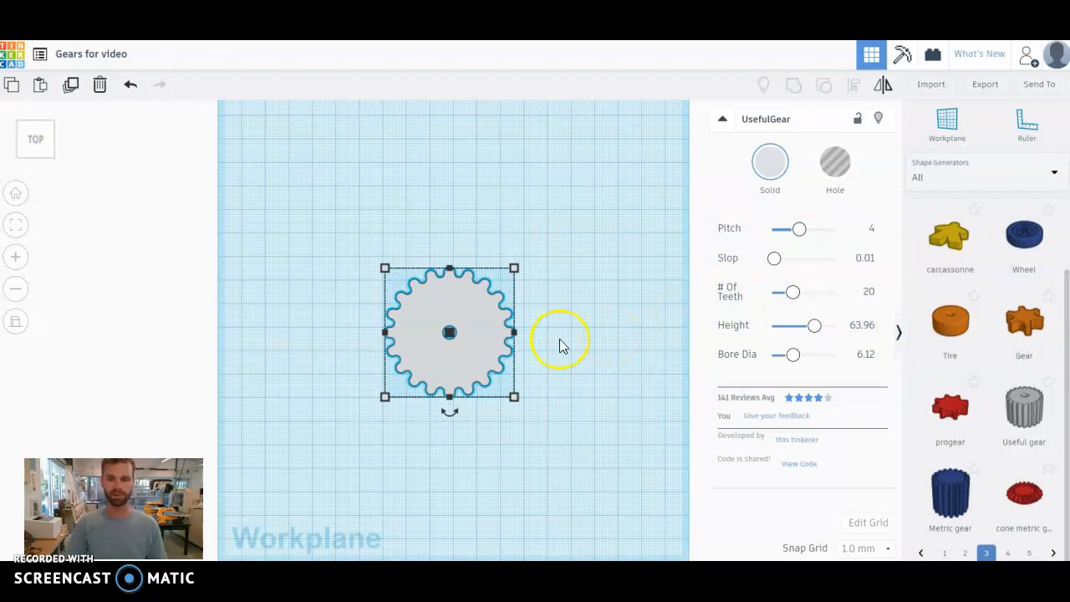
Paste a copy of the gear, place it left of the original and set its number of teeth to 15.
{"action": "key", "text": "ctrl+v"}
{"action": "left_click_drag", "start_coordinate": [553, 339], "coordinate": [329, 326]}
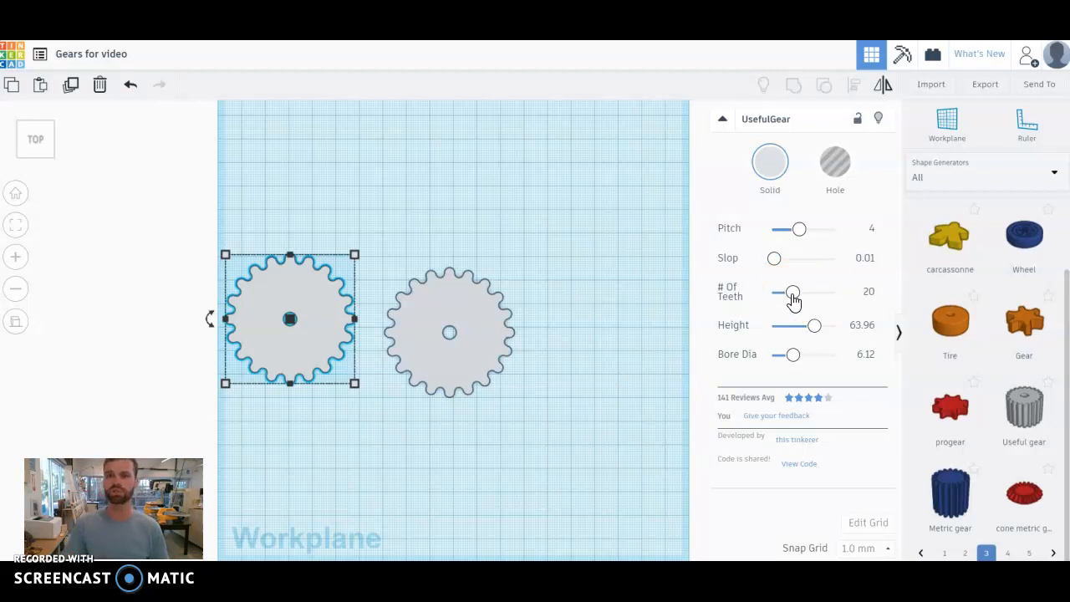
{"action": "left_click_drag", "start_coordinate": [792, 301], "coordinate": [787, 301]}
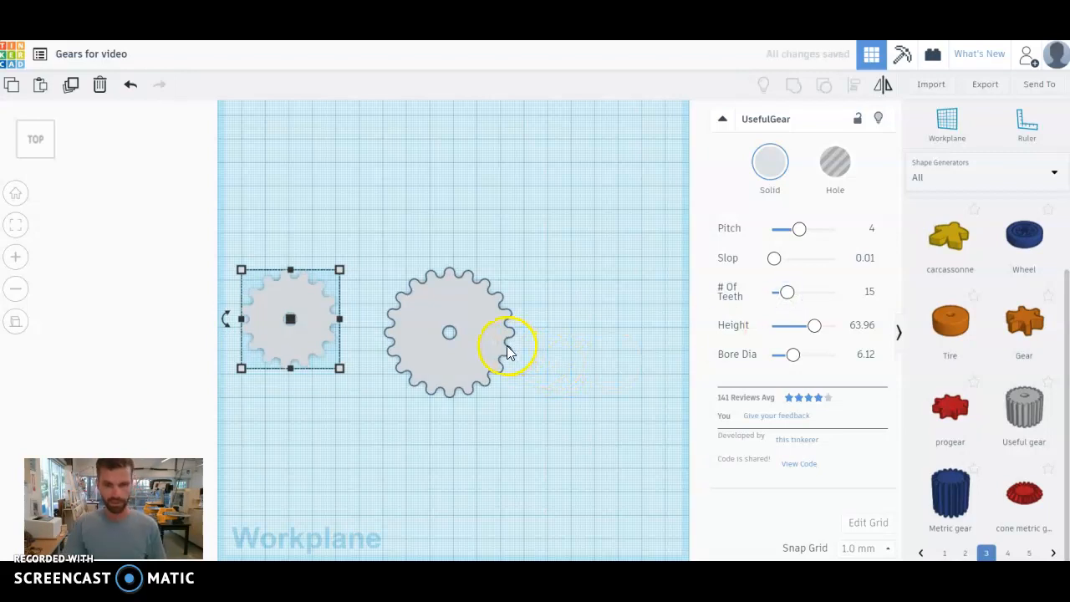
Copy the 15-tooth gear to the right of the large gear and set the copy's number of teeth to 10.
{"action": "left_click", "coordinate": [299, 382]}
{"action": "left_click_drag", "start_coordinate": [279, 329], "coordinate": [595, 343]}
{"action": "left_click_drag", "start_coordinate": [786, 291], "coordinate": [780, 293]}
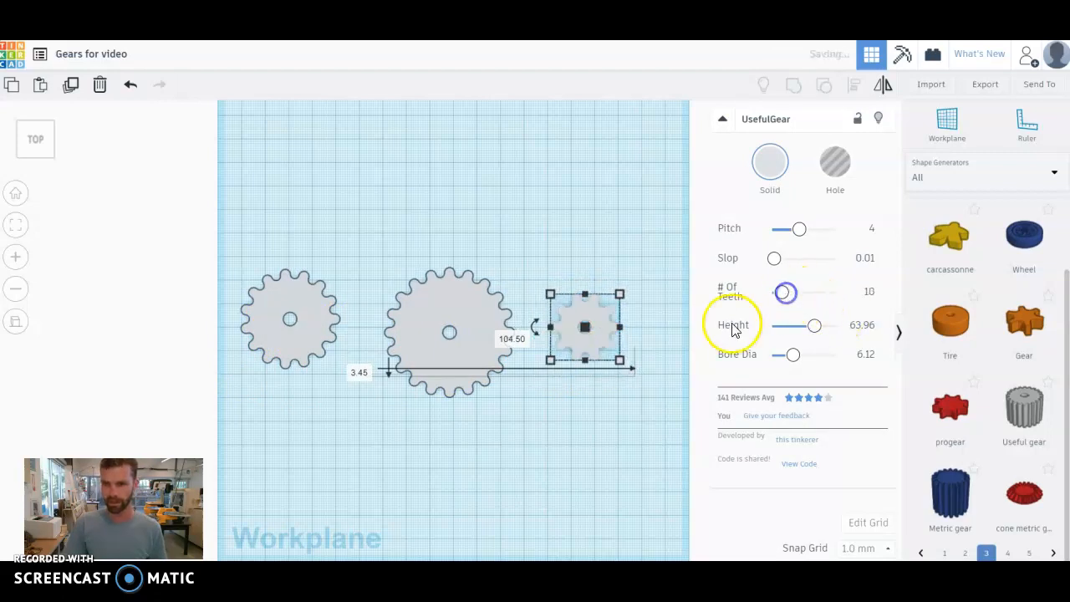
Select the three gears in turn to compare their pitch and number of teeth.
{"action": "left_click", "coordinate": [602, 248]}
{"action": "left_click", "coordinate": [599, 318]}
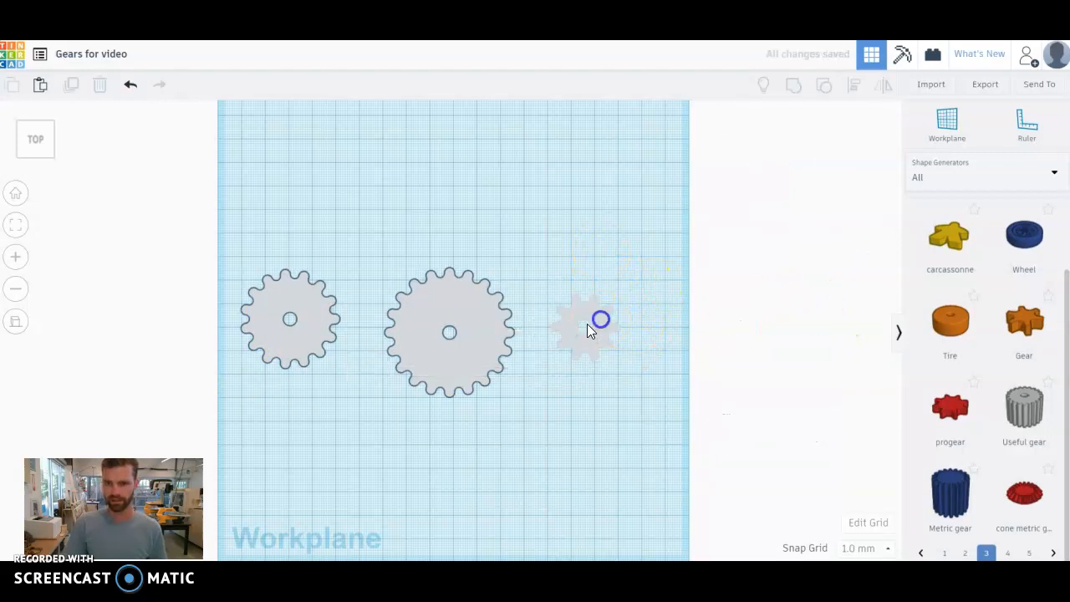
{"action": "left_click", "coordinate": [468, 331]}
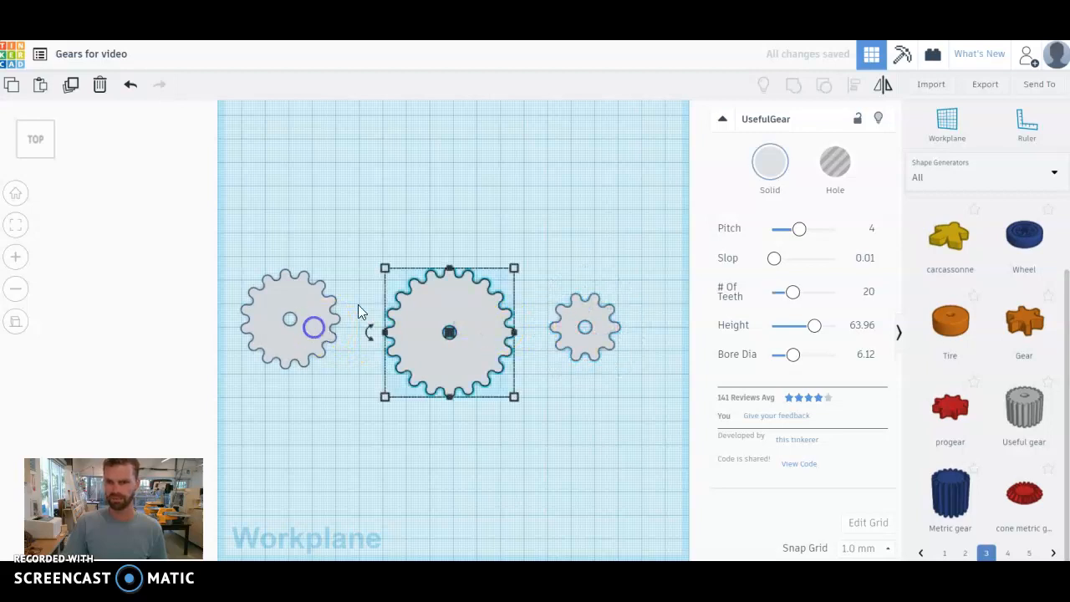
{"action": "left_click", "coordinate": [312, 327]}
{"action": "left_click", "coordinate": [423, 226]}
{"action": "left_click", "coordinate": [595, 347]}
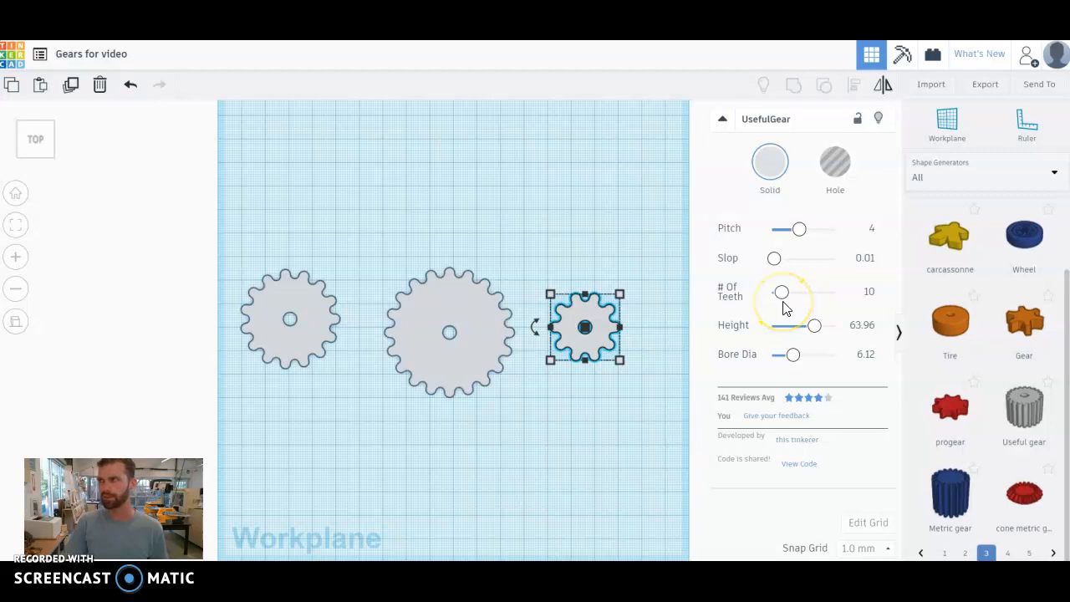
{"action": "left_click", "coordinate": [646, 349]}
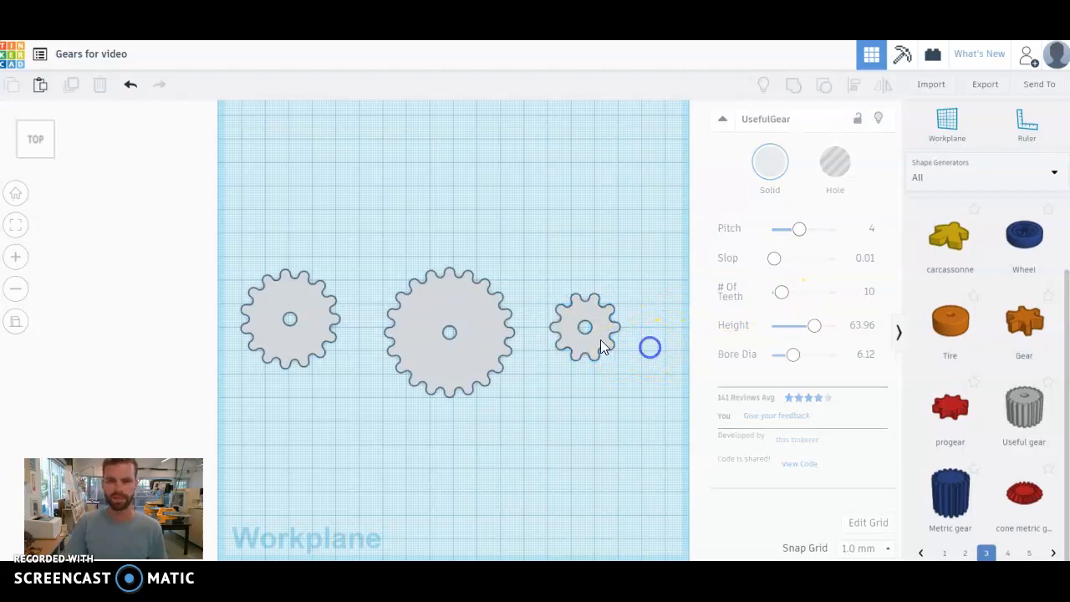
Move the 10-tooth gear so that it meshes with the upper right of the 20-tooth gear.
{"action": "left_click_drag", "start_coordinate": [600, 340], "coordinate": [565, 299]}
{"action": "left_click", "coordinate": [628, 296]}
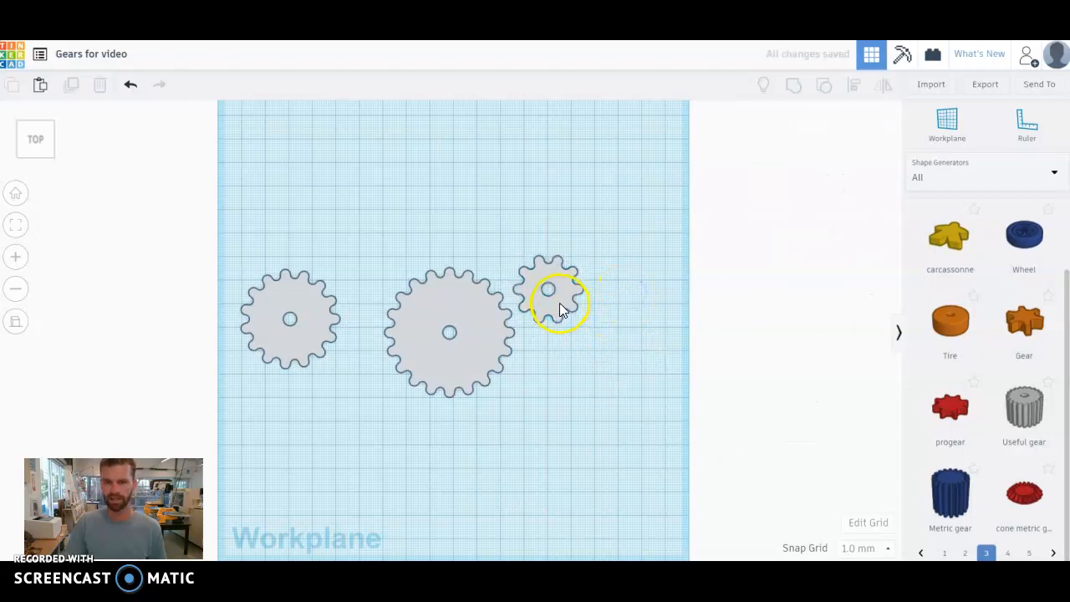
{"action": "left_click", "coordinate": [561, 303]}
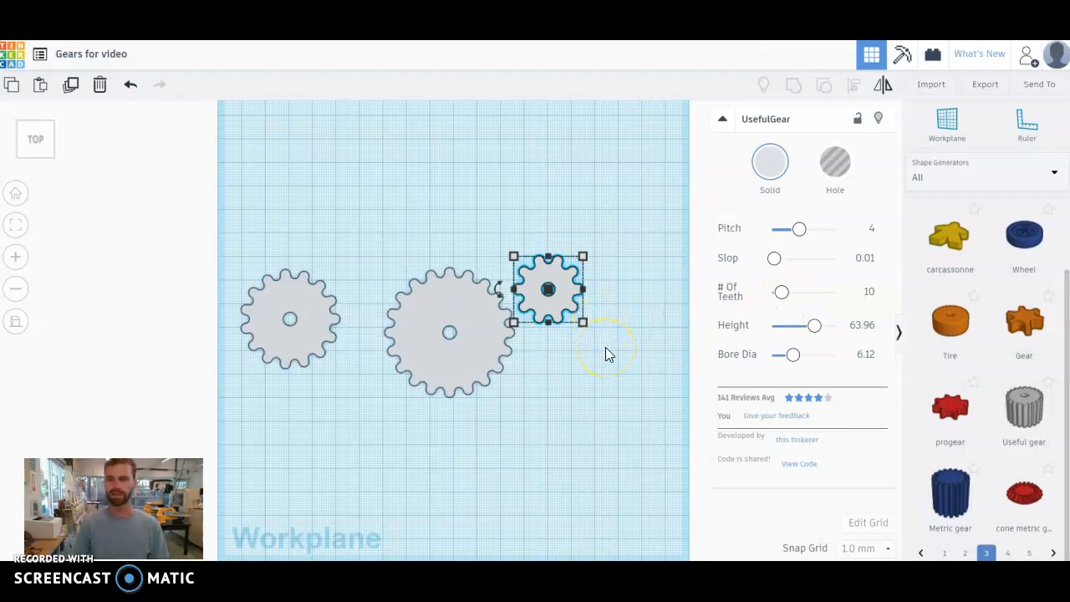
{"action": "left_click", "coordinate": [624, 289]}
Mesh the 15-tooth gear with the 20-tooth gear's lower left and move the 10-tooth gear to its upper left.
{"action": "left_click_drag", "start_coordinate": [311, 328], "coordinate": [358, 369]}
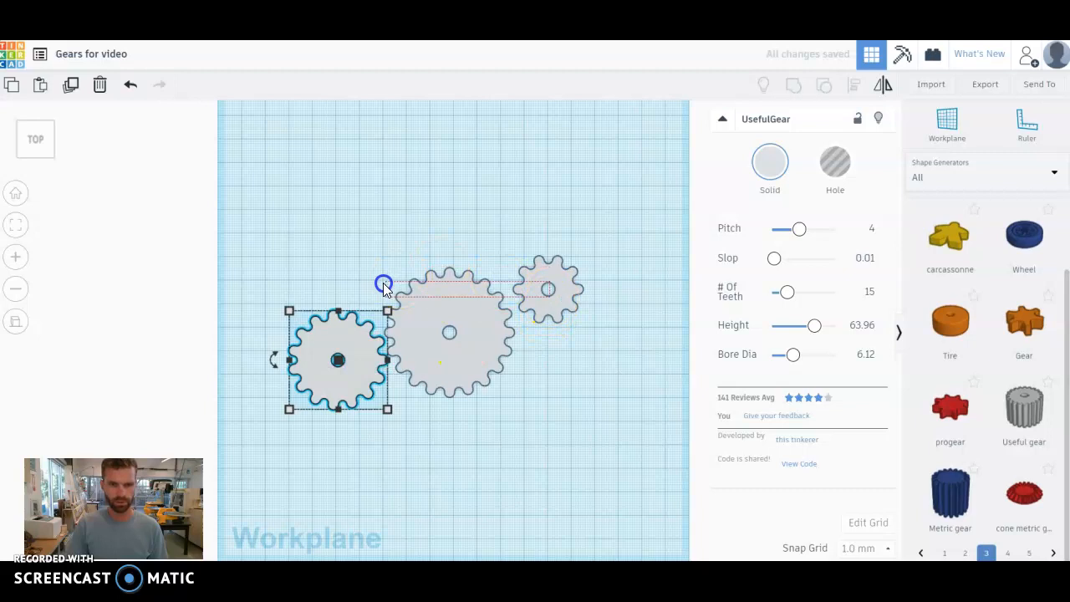
{"action": "left_click_drag", "start_coordinate": [424, 264], "coordinate": [624, 438]}
{"action": "left_click", "coordinate": [585, 284]}
{"action": "left_click", "coordinate": [628, 326]}
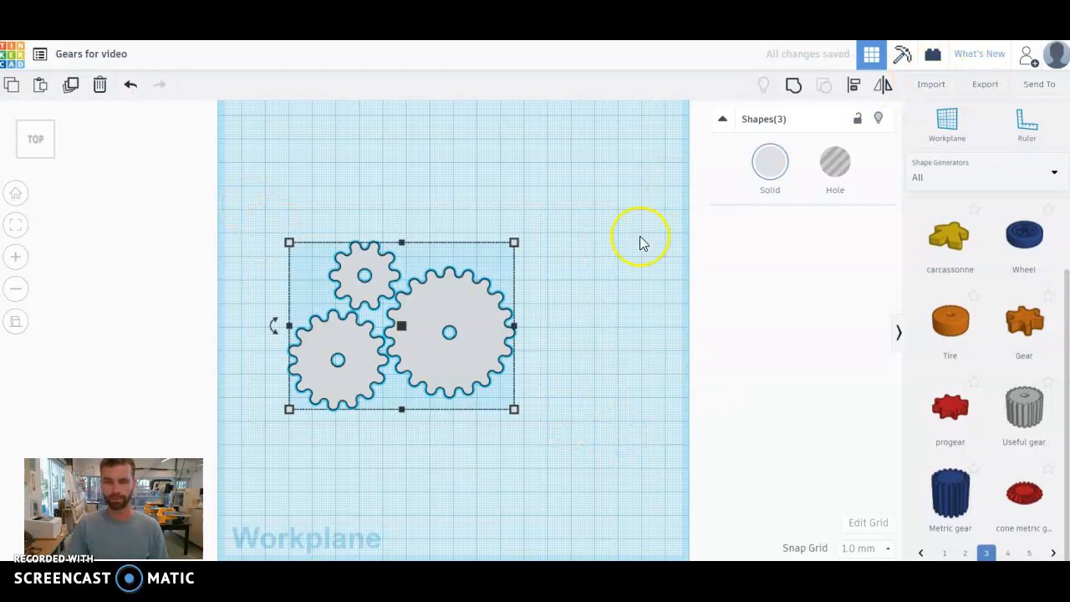
{"action": "left_click", "coordinate": [592, 334]}
Set the 20-tooth gear's pitch to 4.9 and shift it about 10 mm right and 10 mm up in the top view.
{"action": "left_click", "coordinate": [426, 344]}
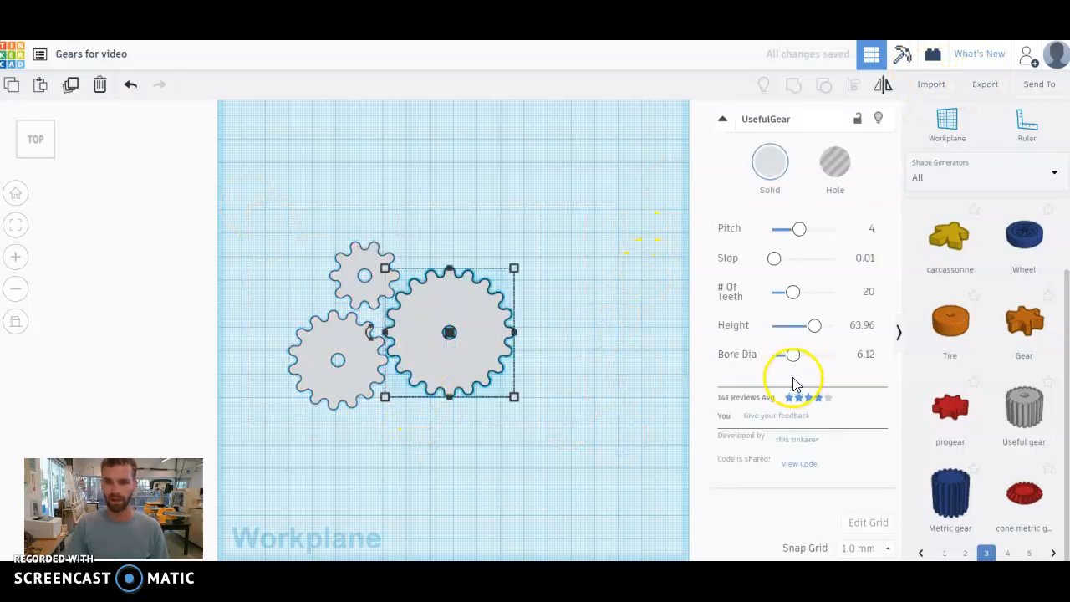
{"action": "left_click", "coordinate": [794, 355]}
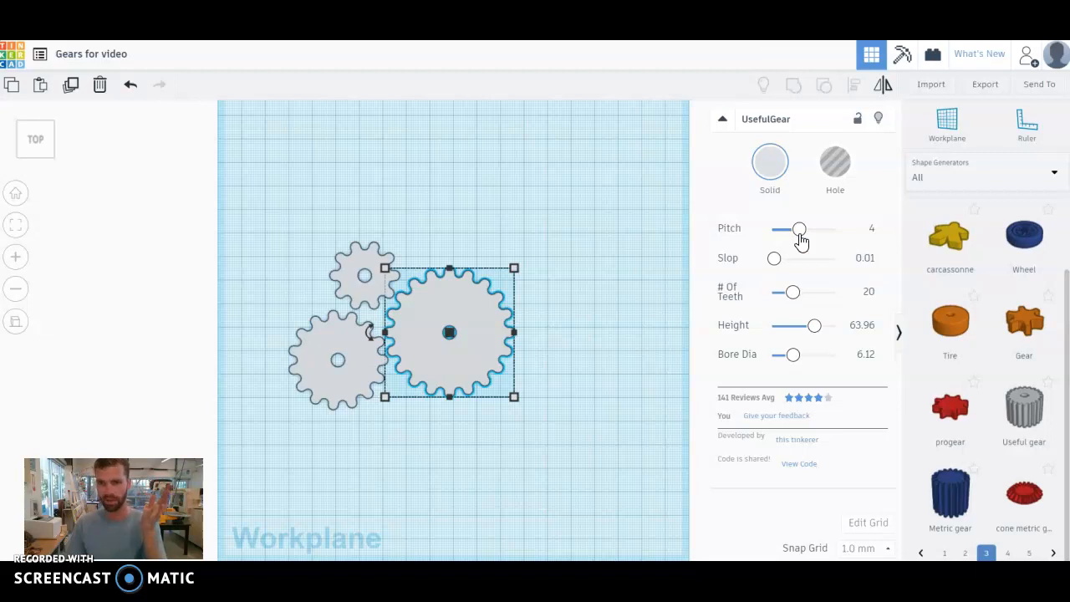
{"action": "left_click_drag", "start_coordinate": [804, 238], "coordinate": [805, 237]}
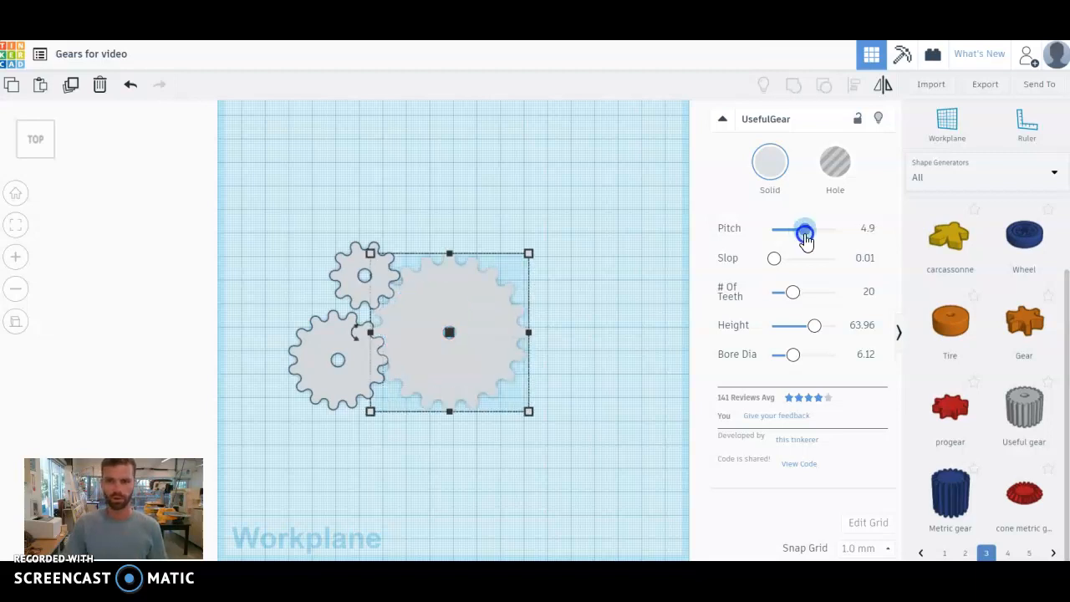
{"action": "left_click_drag", "start_coordinate": [502, 351], "coordinate": [524, 326]}
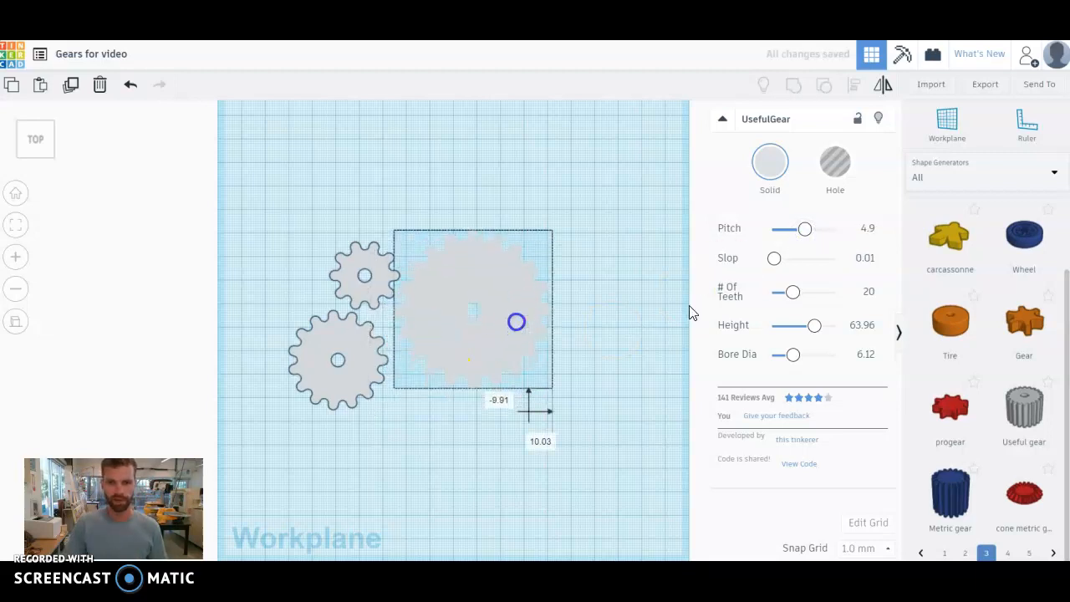
Set the 20-tooth gear's pitch to 10 and move it about 35 mm right and 8 mm up, beside the small gear.
{"action": "left_click_drag", "start_coordinate": [807, 231], "coordinate": [873, 225]}
{"action": "left_click_drag", "start_coordinate": [490, 354], "coordinate": [574, 329]}
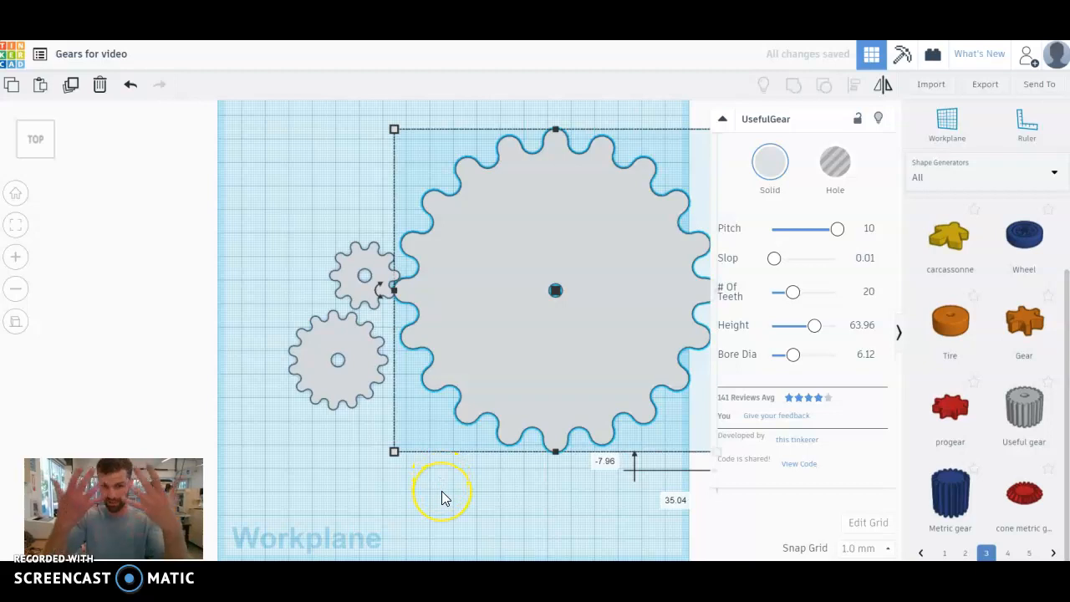
{"action": "left_click", "coordinate": [315, 209]}
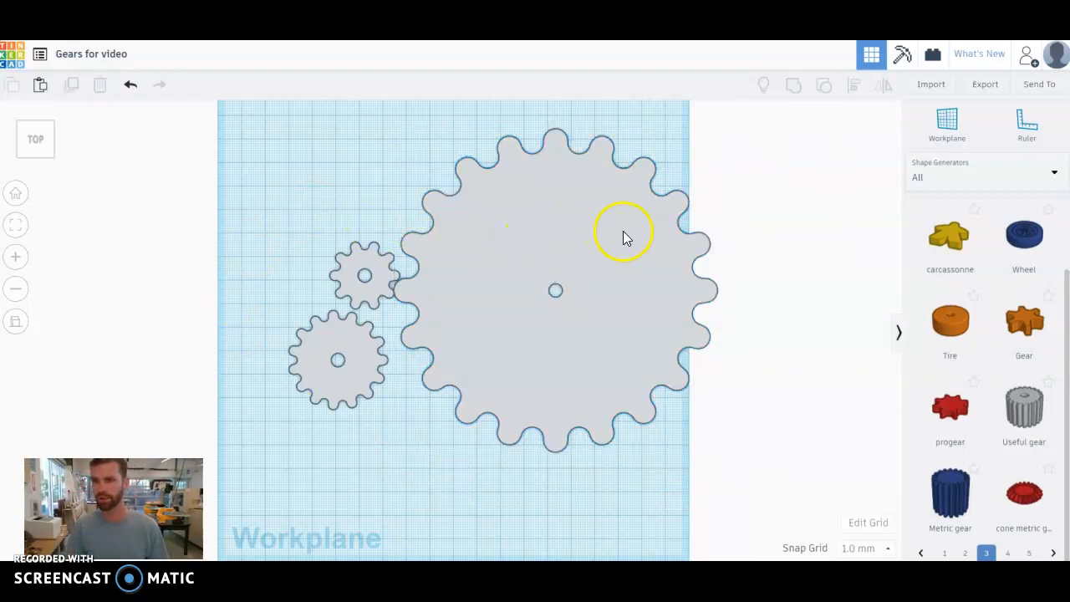